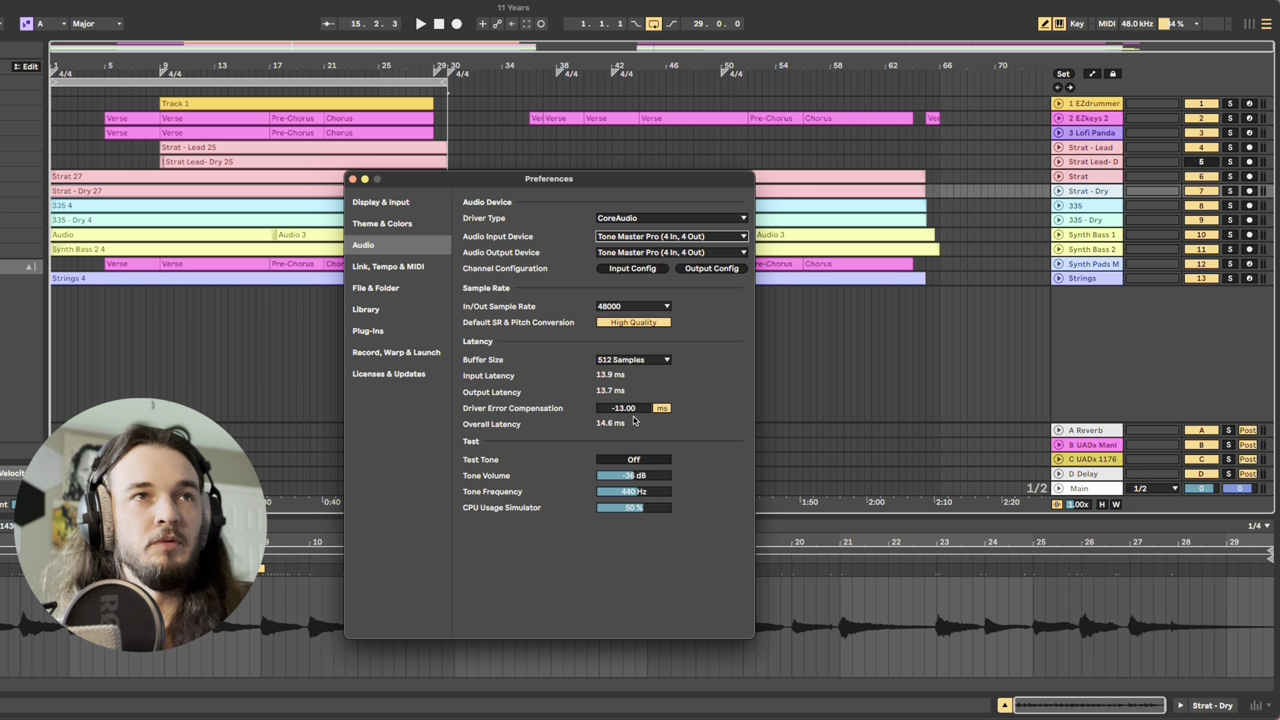
Set the audio buffer size to 256 Samples and close the preferences.
left_click(647, 362)
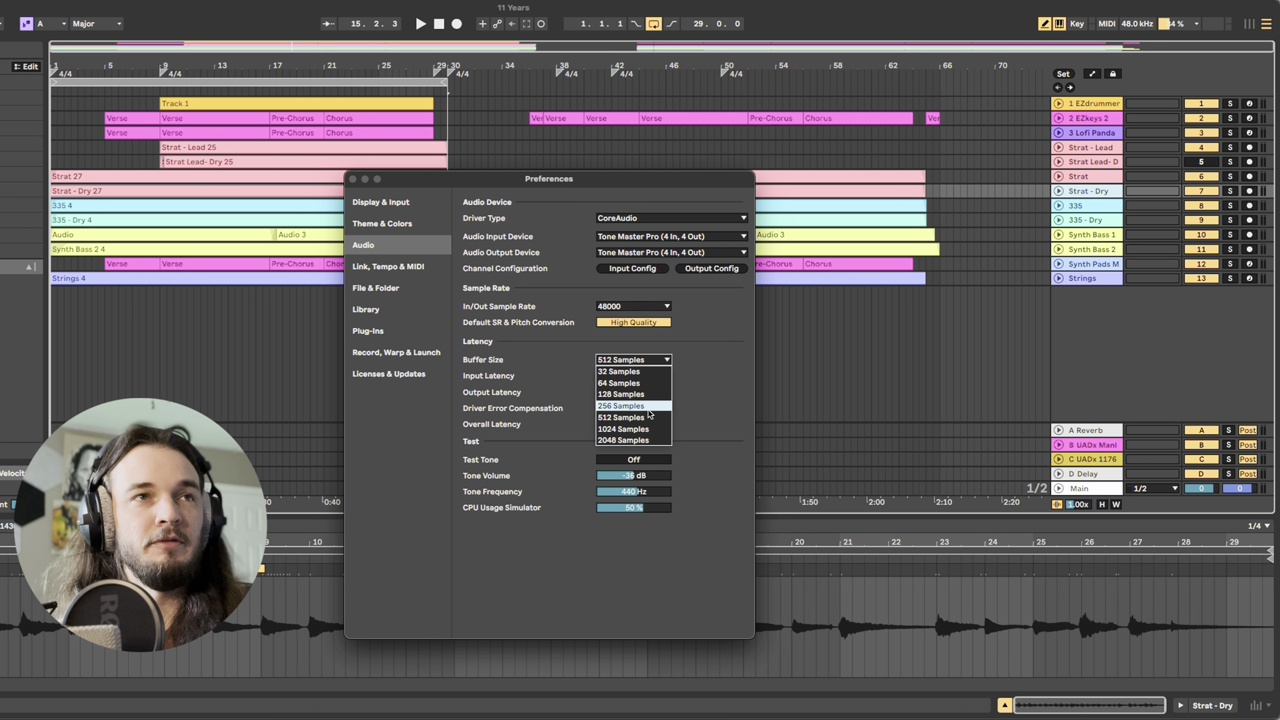
left_click(648, 408)
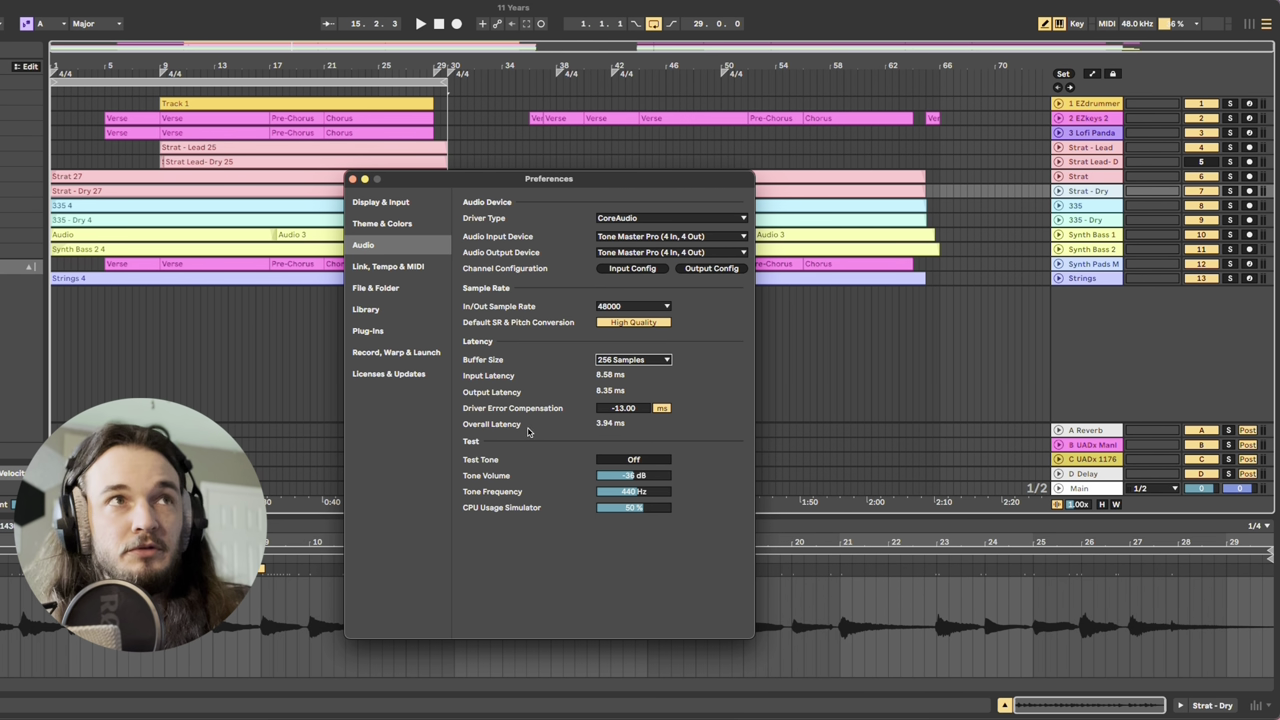
left_click(352, 178)
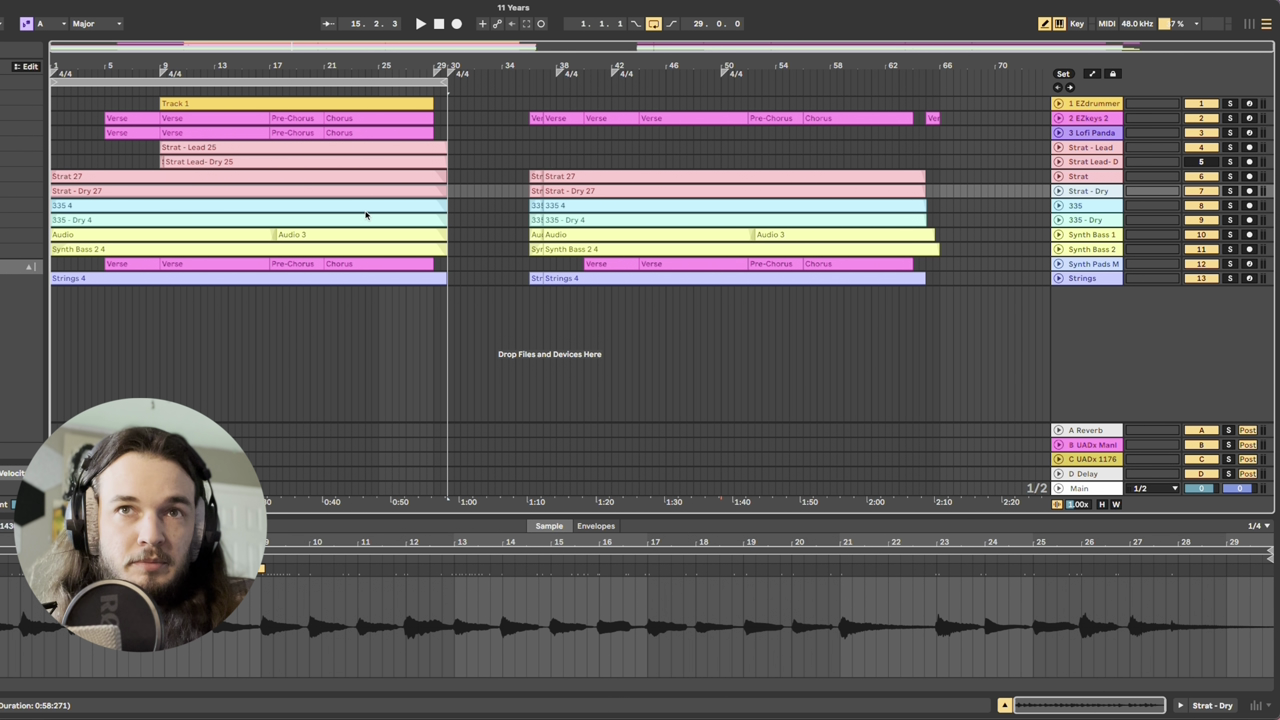
Open the macOS Sound settings to check the output devices, and close them again.
key("super+space")
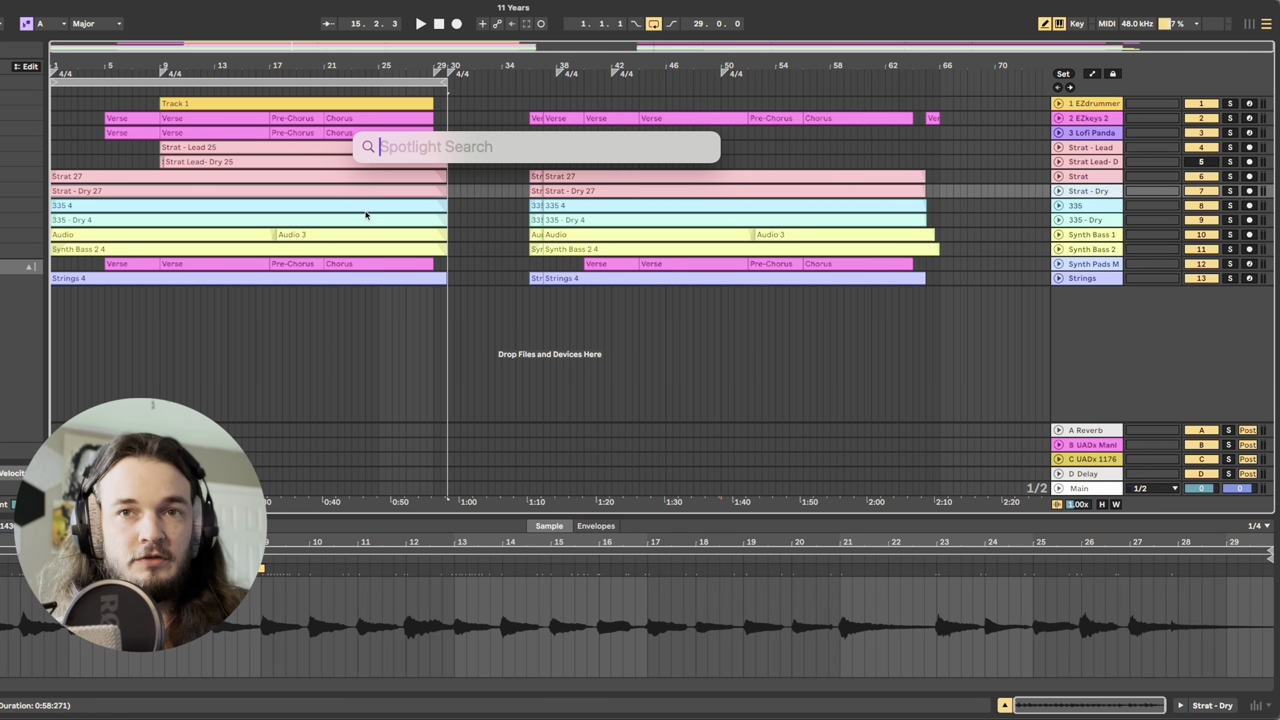
type("sound")
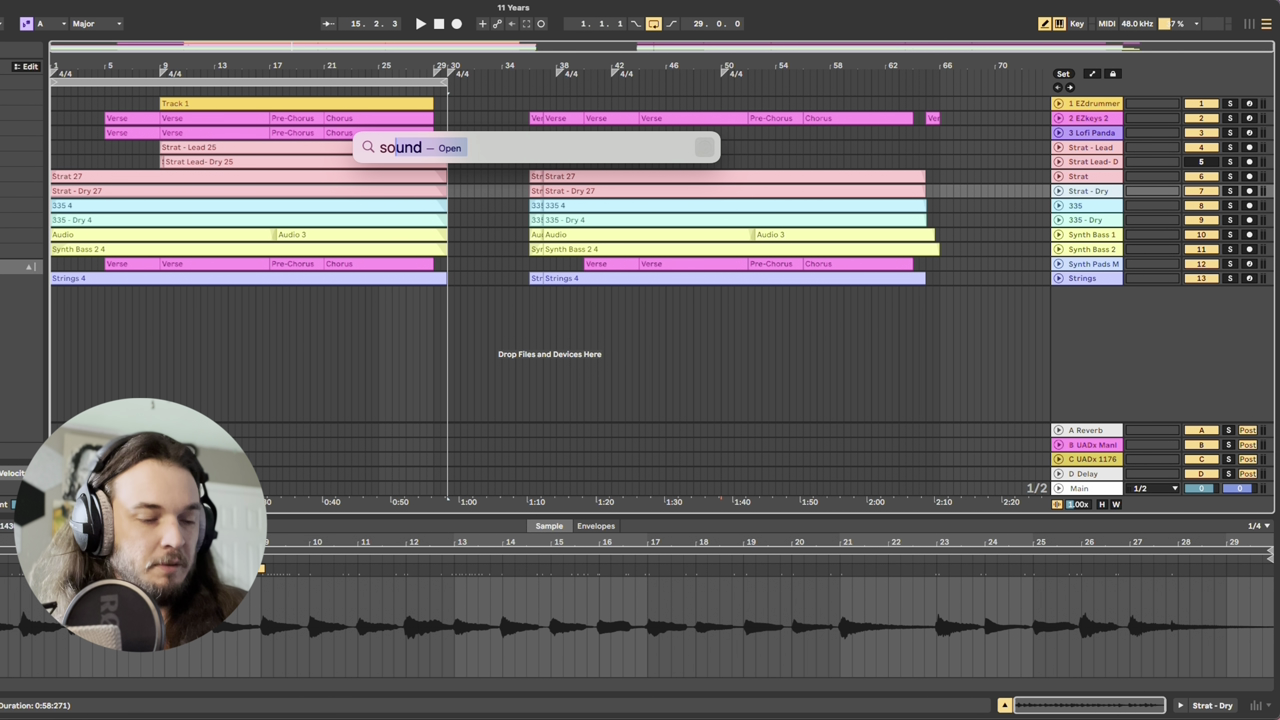
key("Return")
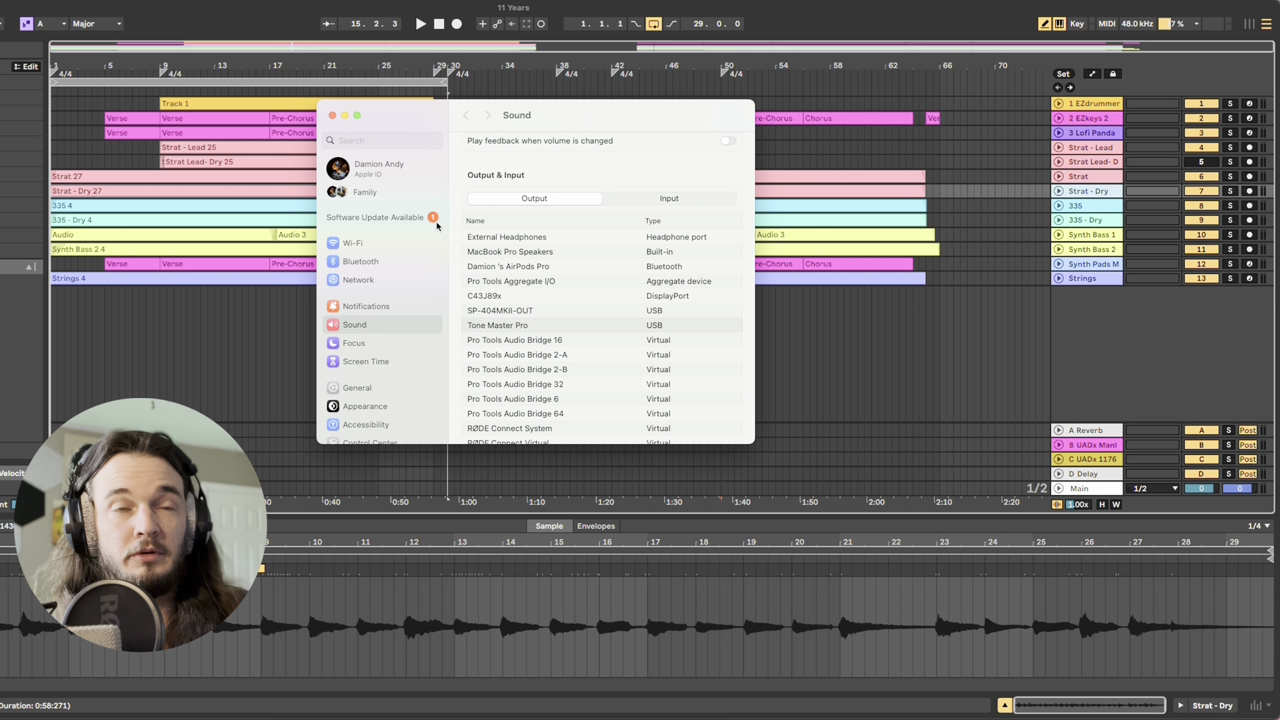
left_click(334, 116)
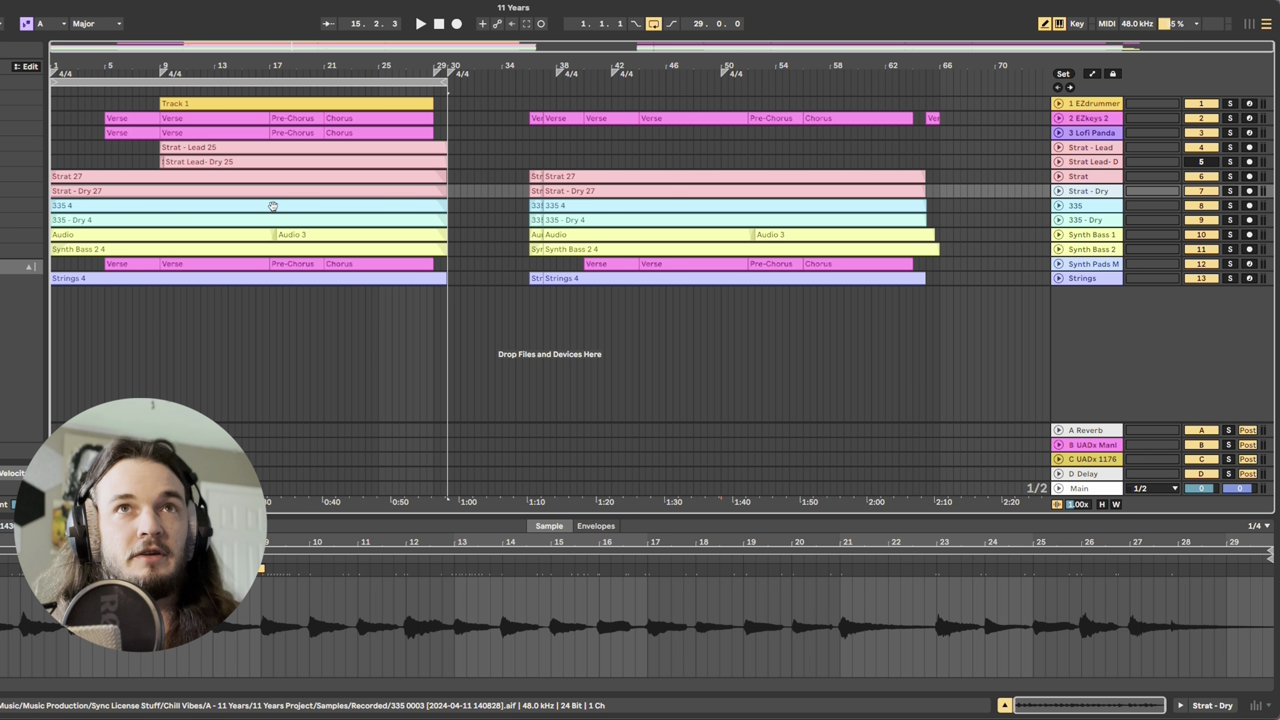
Play the arrangement through to about bar 29 and stop playback.
key("space")
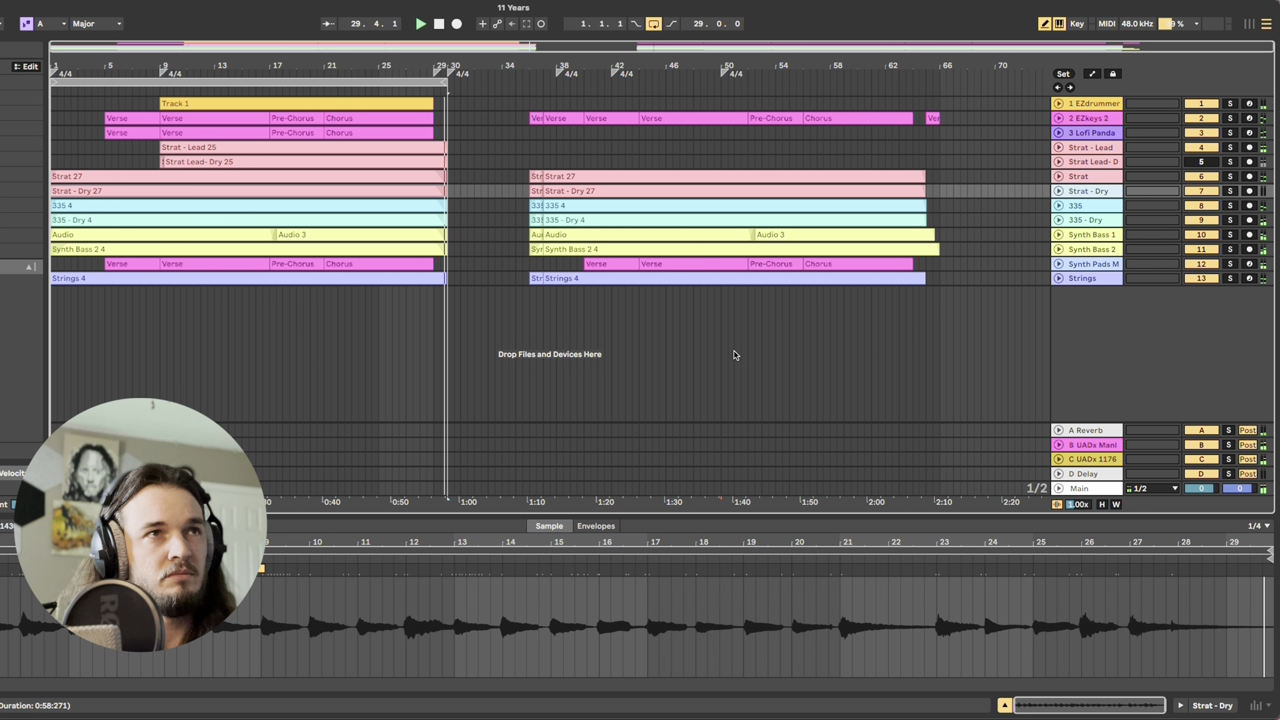
key("space")
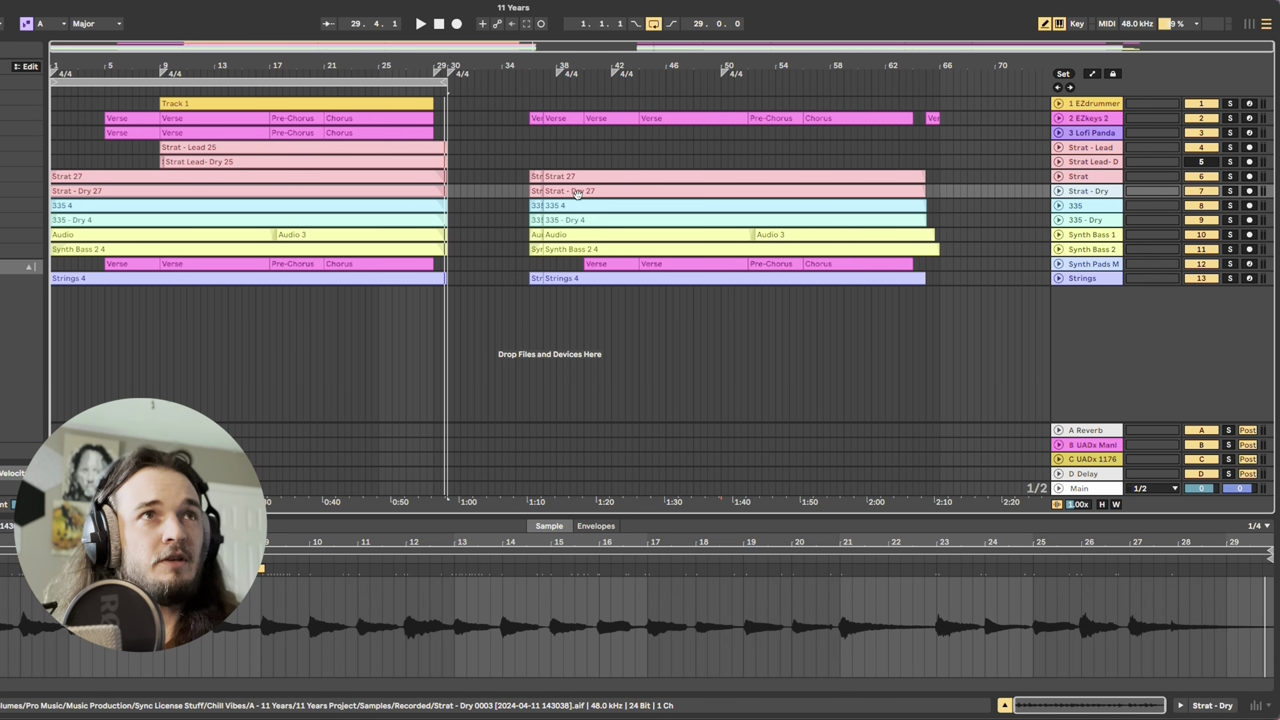
Unfold the 335 and 335 - Dry tracks and leave both without solo.
left_click(1058, 205)
left_click(1058, 273)
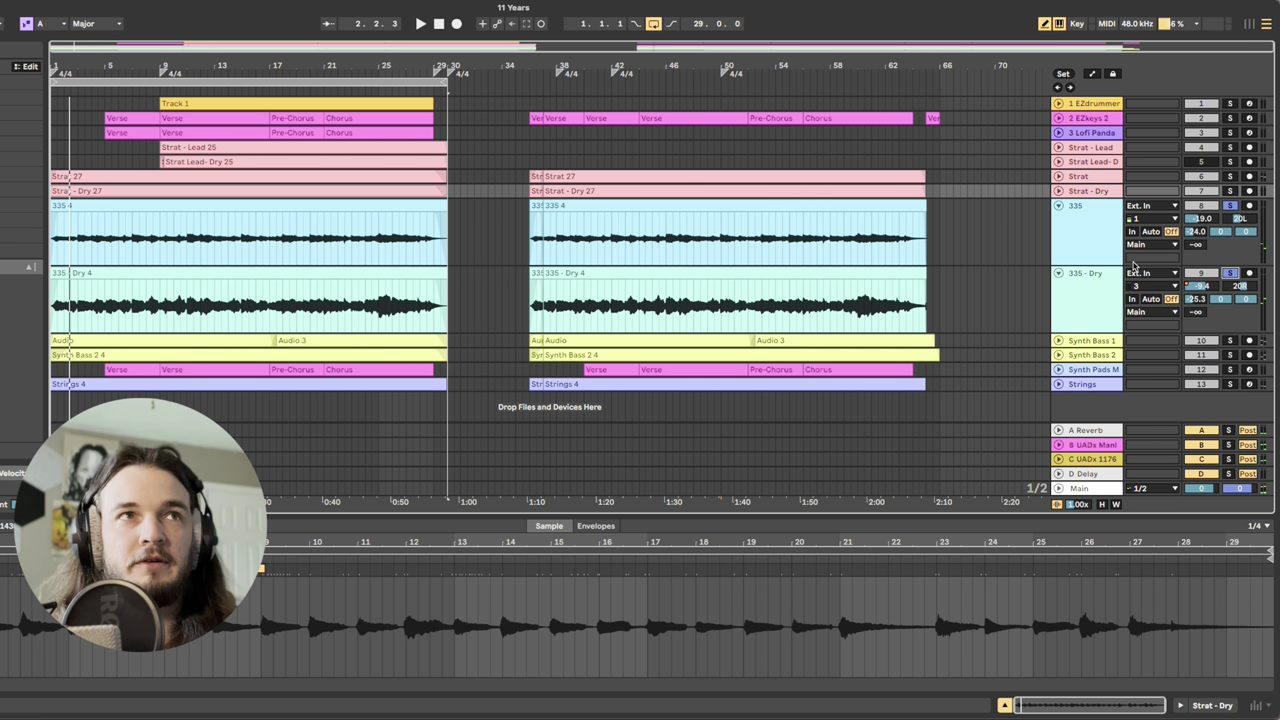
left_click(1230, 273)
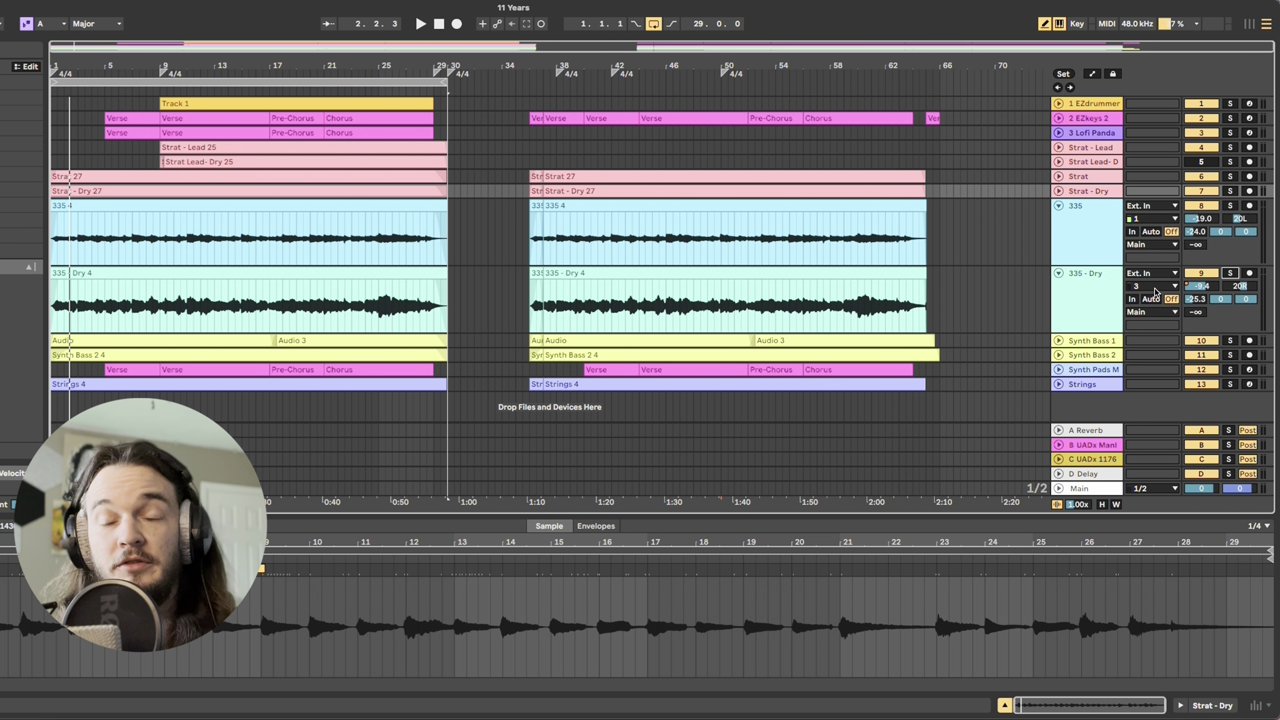
Examine the Tone King Imperial MKII amp plug-in on the 335 - Dry track and close its window.
left_click(1097, 297)
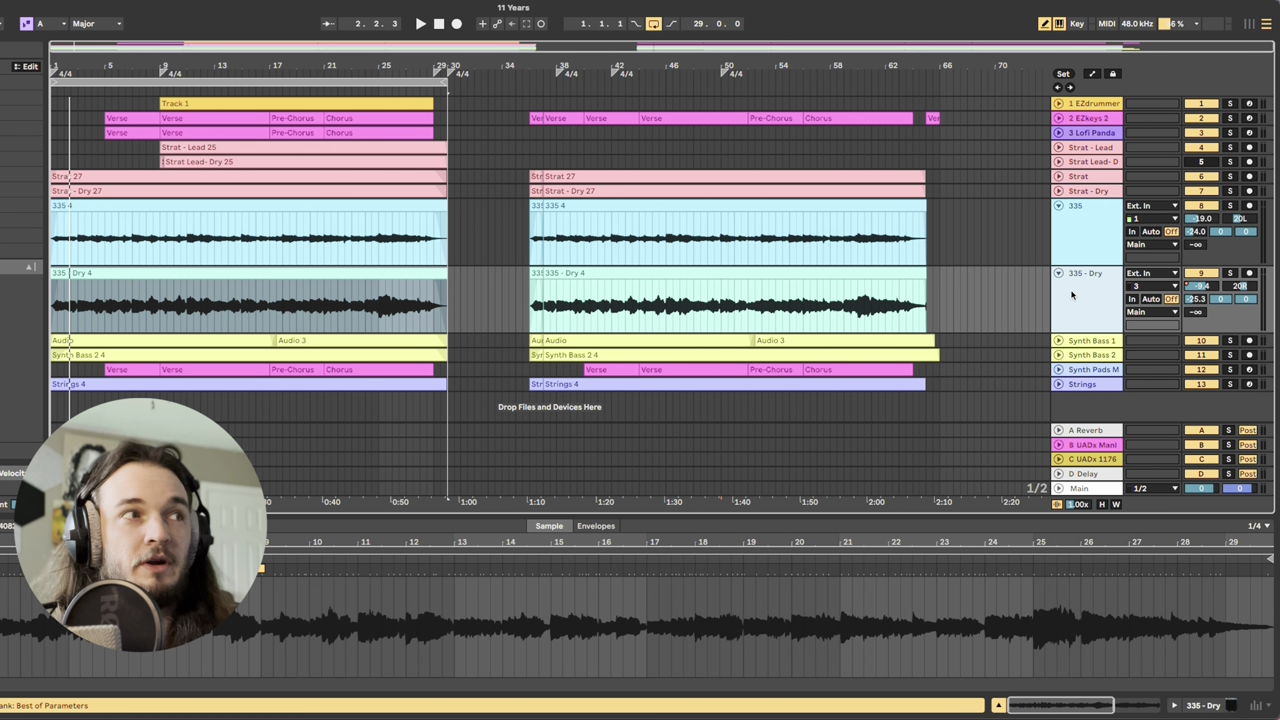
left_click(1077, 294)
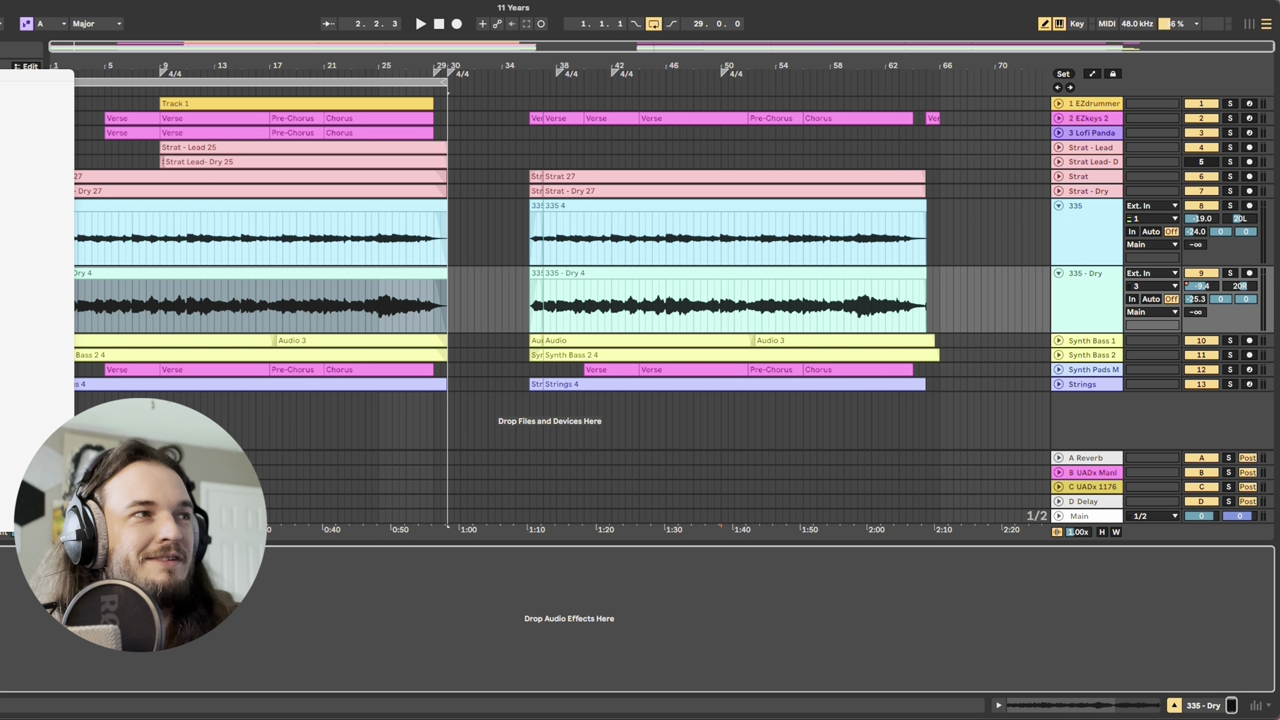
left_click_drag(40, 77, 497, 107)
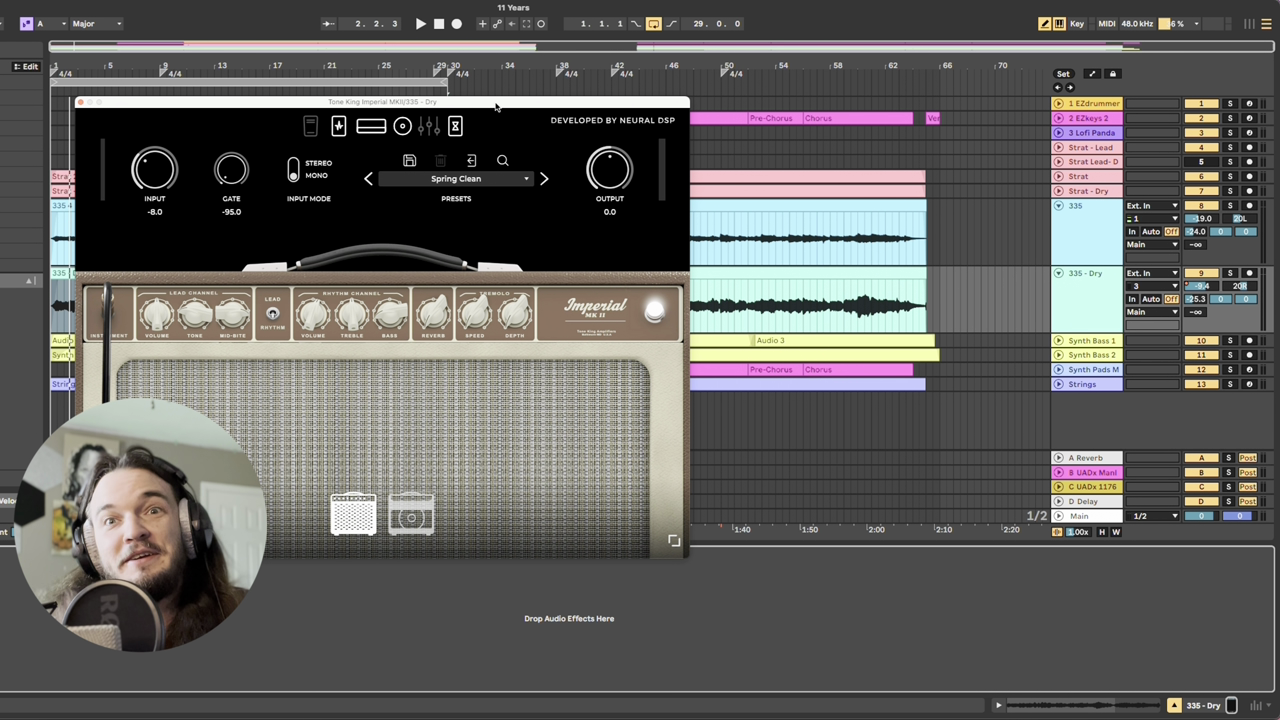
left_click(82, 103)
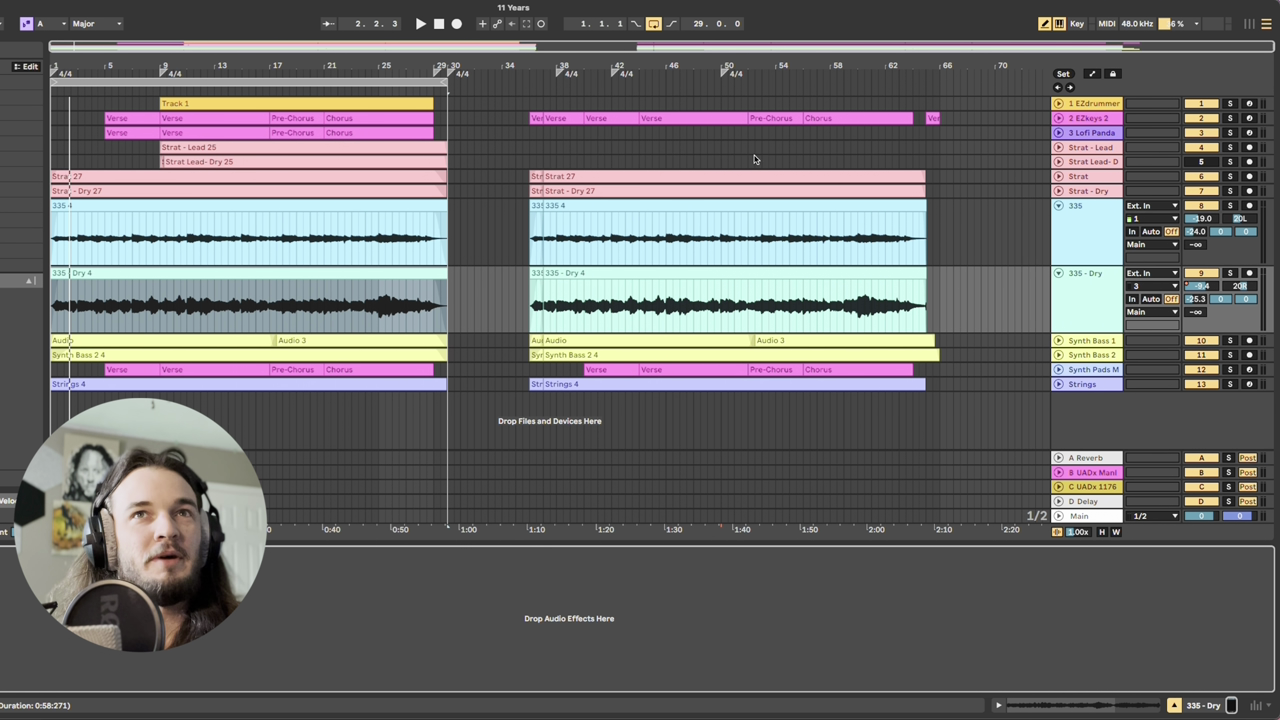
Play the 335 track in solo and add the 335 - Dry track to the solo to hear both together.
left_click(1223, 253)
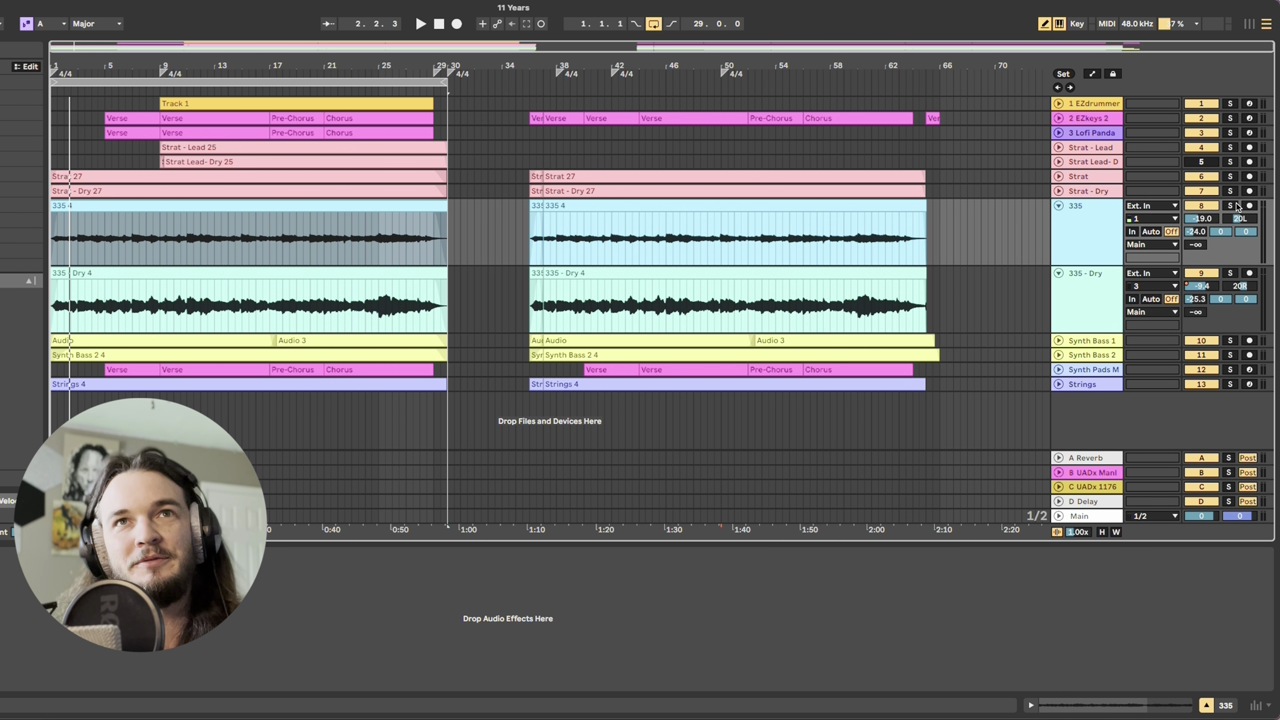
left_click(1232, 206)
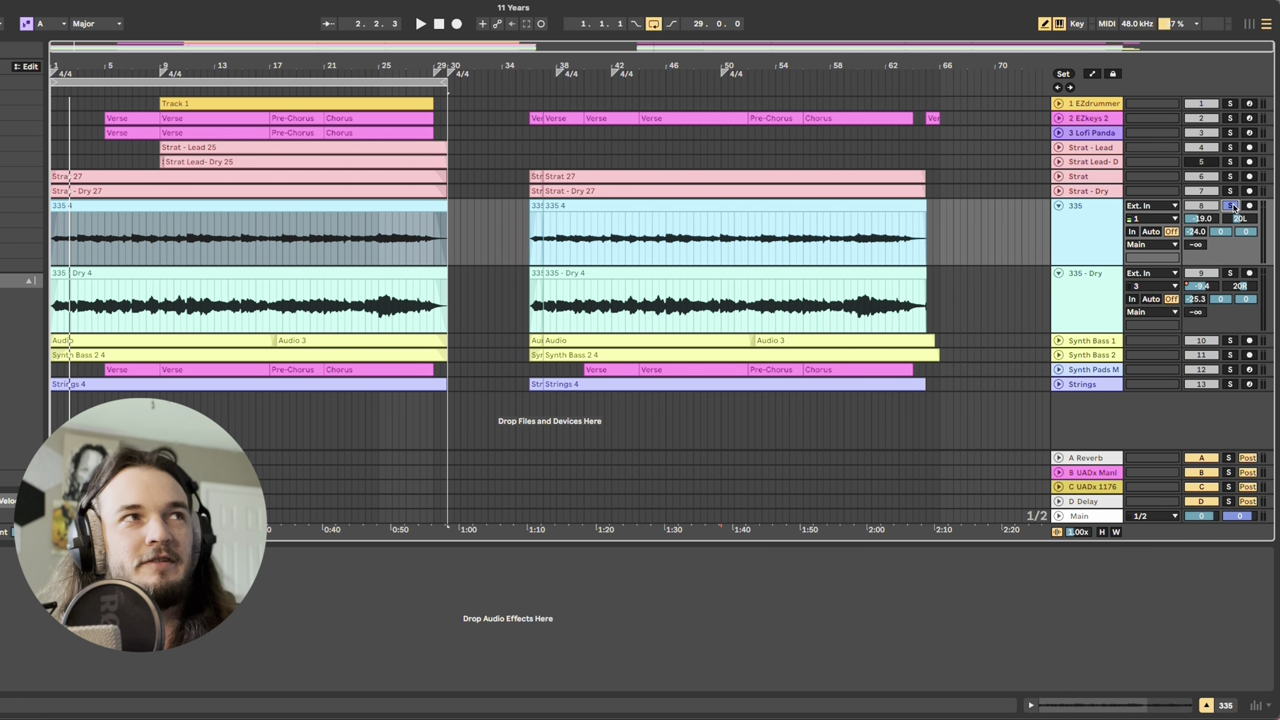
key("space")
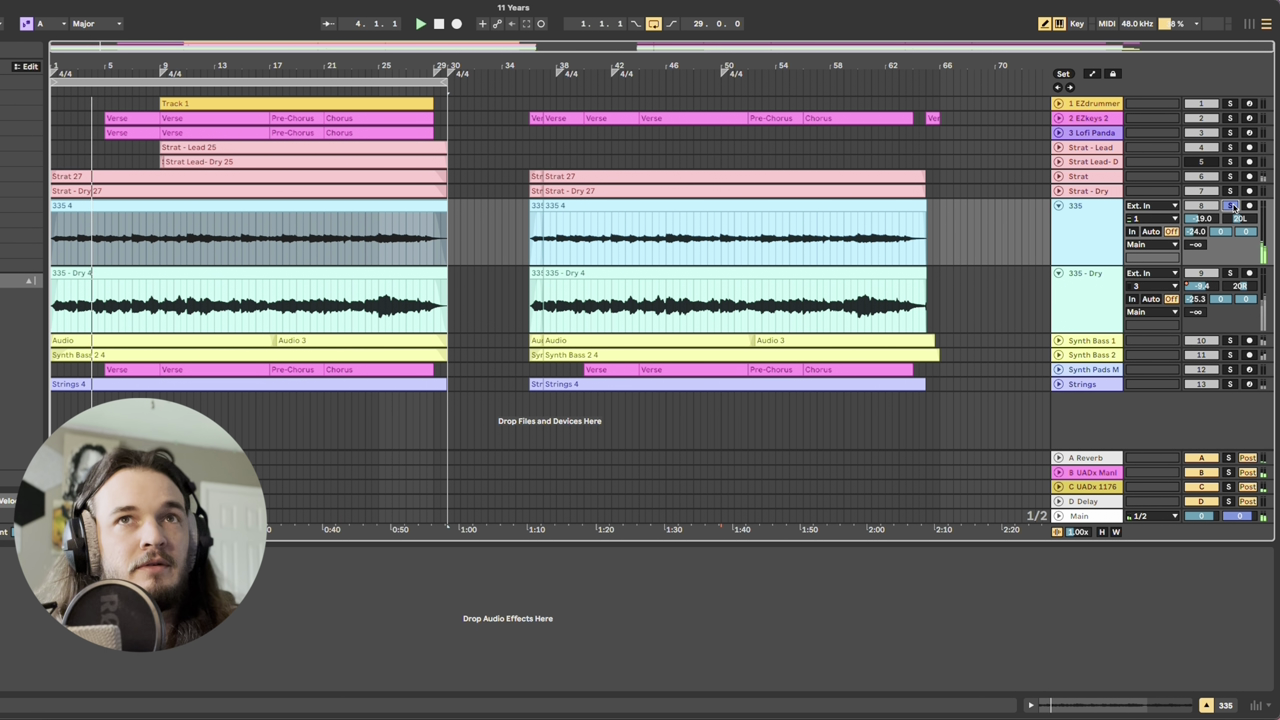
left_click(1231, 274)
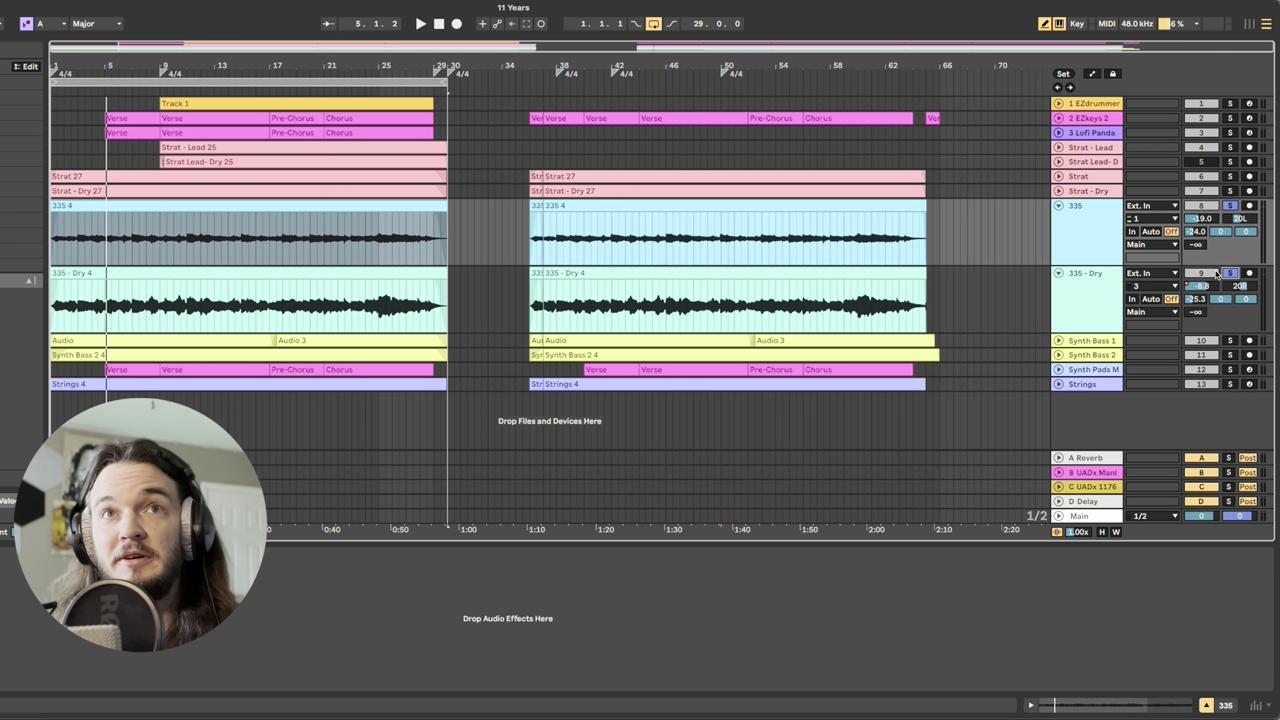
Play the 335 - Dry track alone in solo, and clear the solo on both 335 tracks.
left_click(1230, 205)
left_click(1231, 273)
key("space")
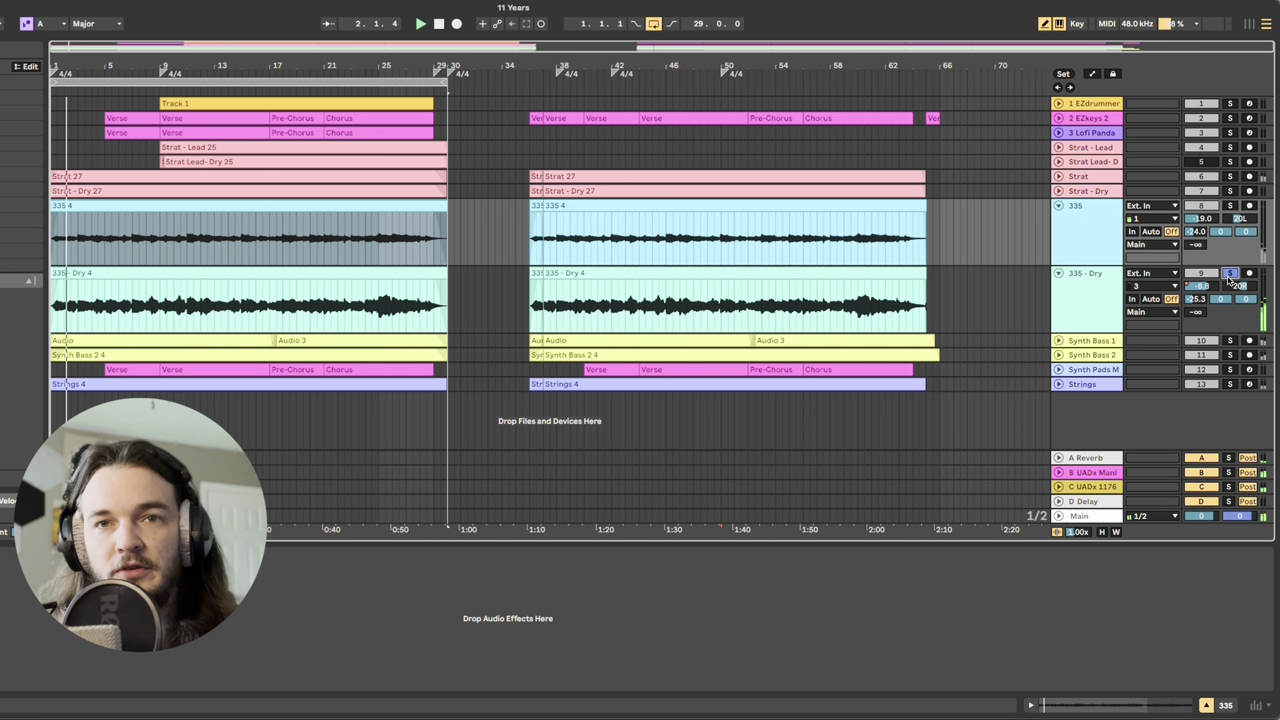
left_click(1231, 206)
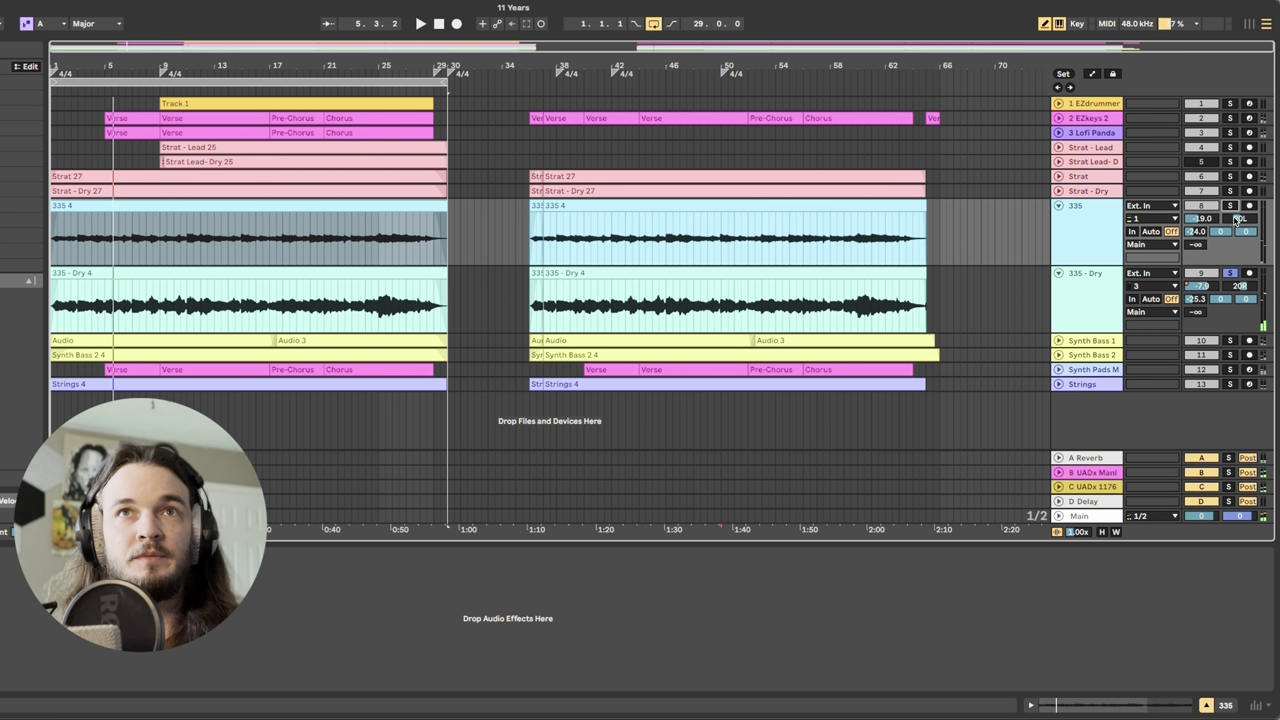
left_click(1231, 273)
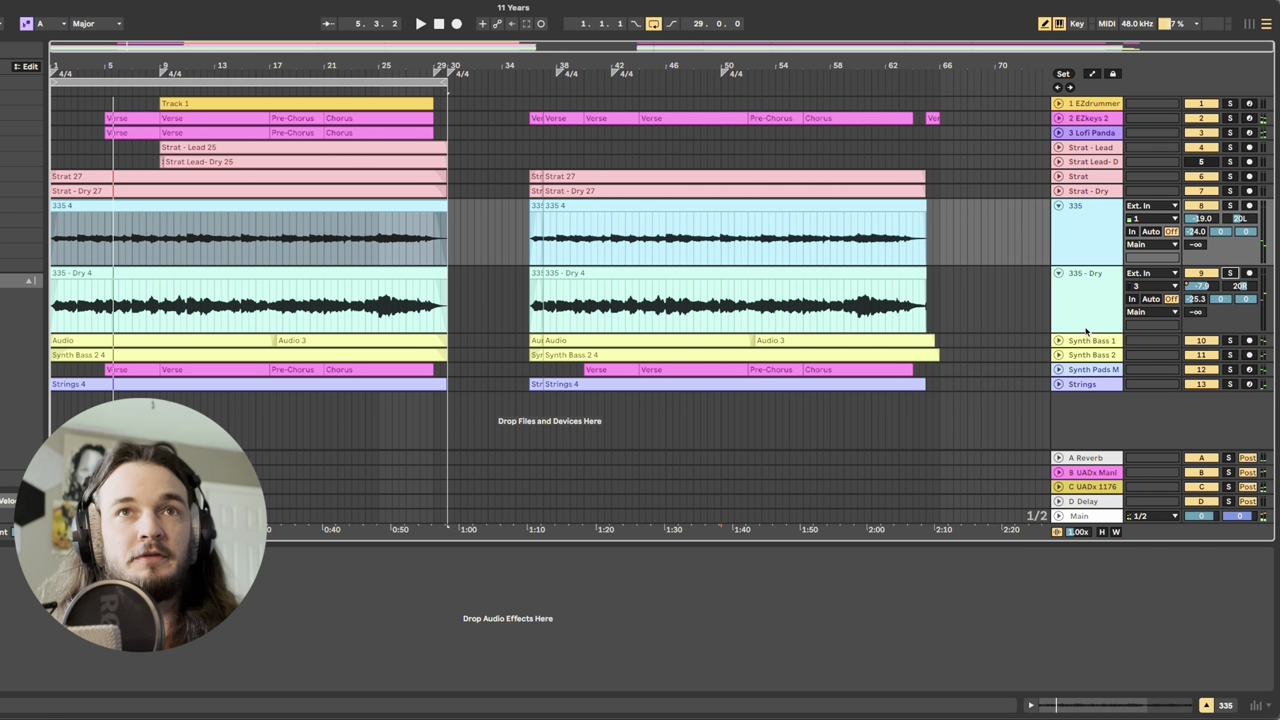
Unfold the Synth Bass 1 and Synth Bass 2 tracks, solo both and play them together.
left_click(1058, 341)
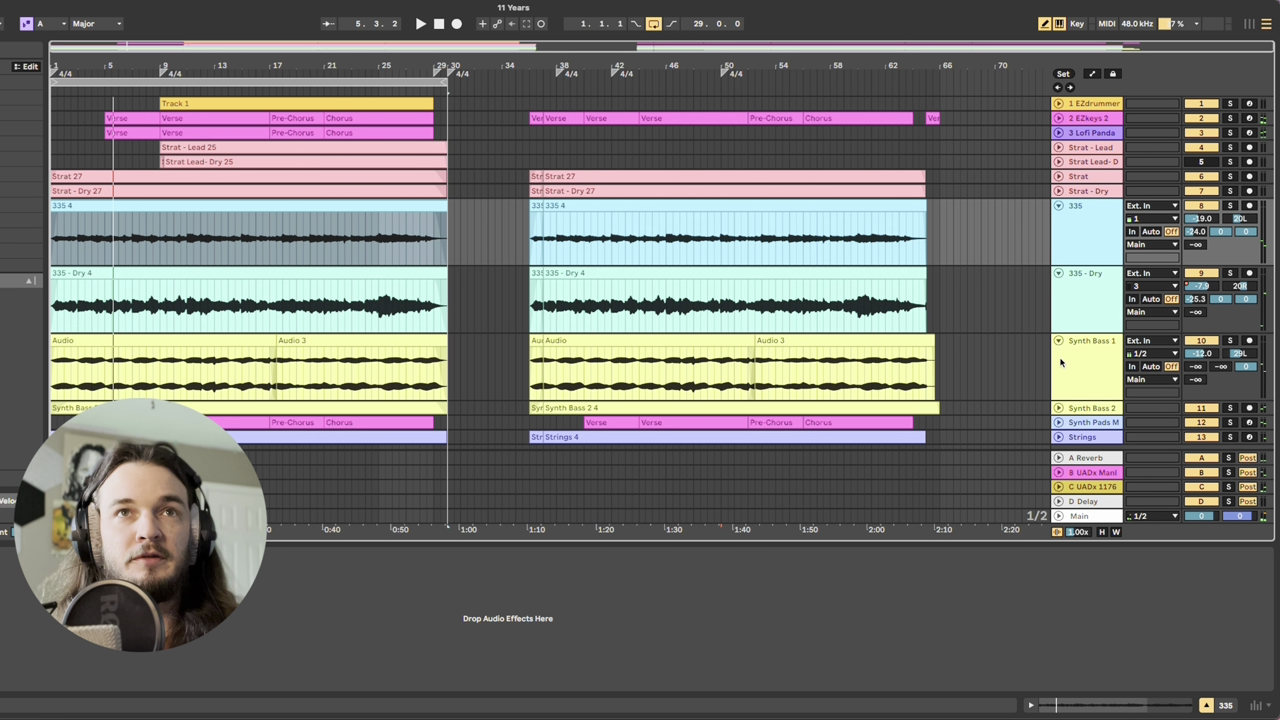
left_click(1058, 408)
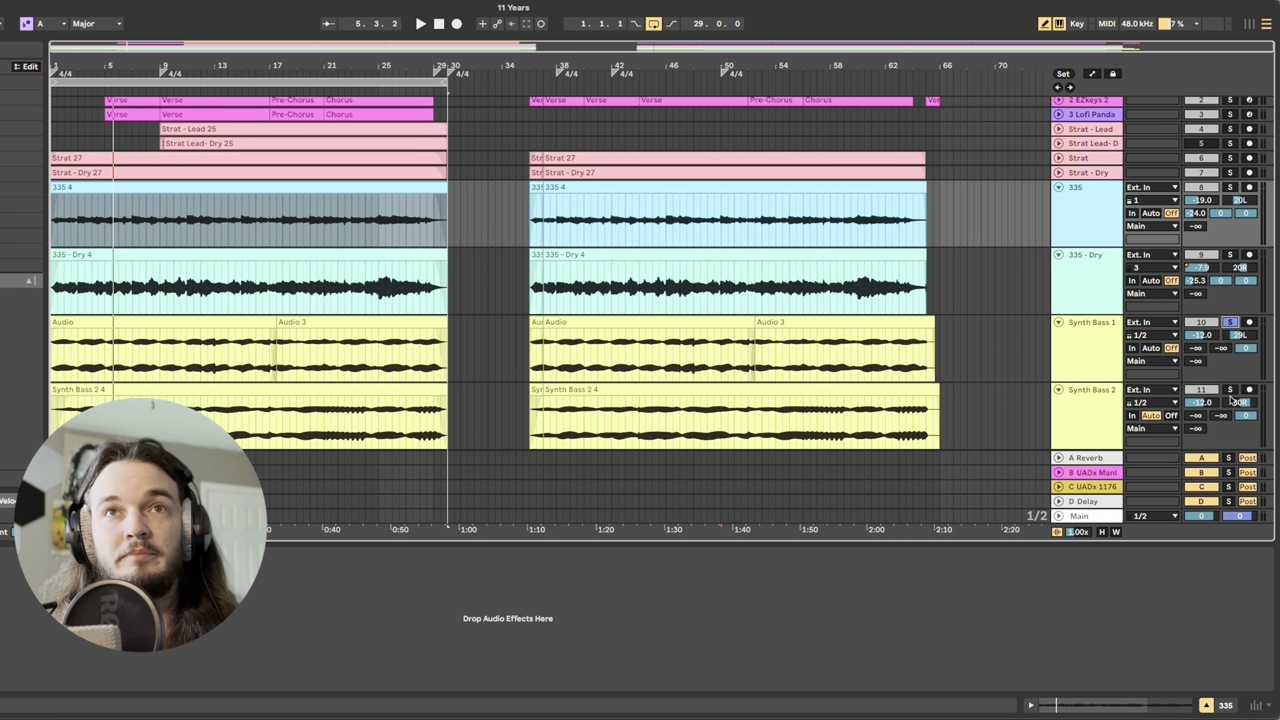
left_click(1231, 391)
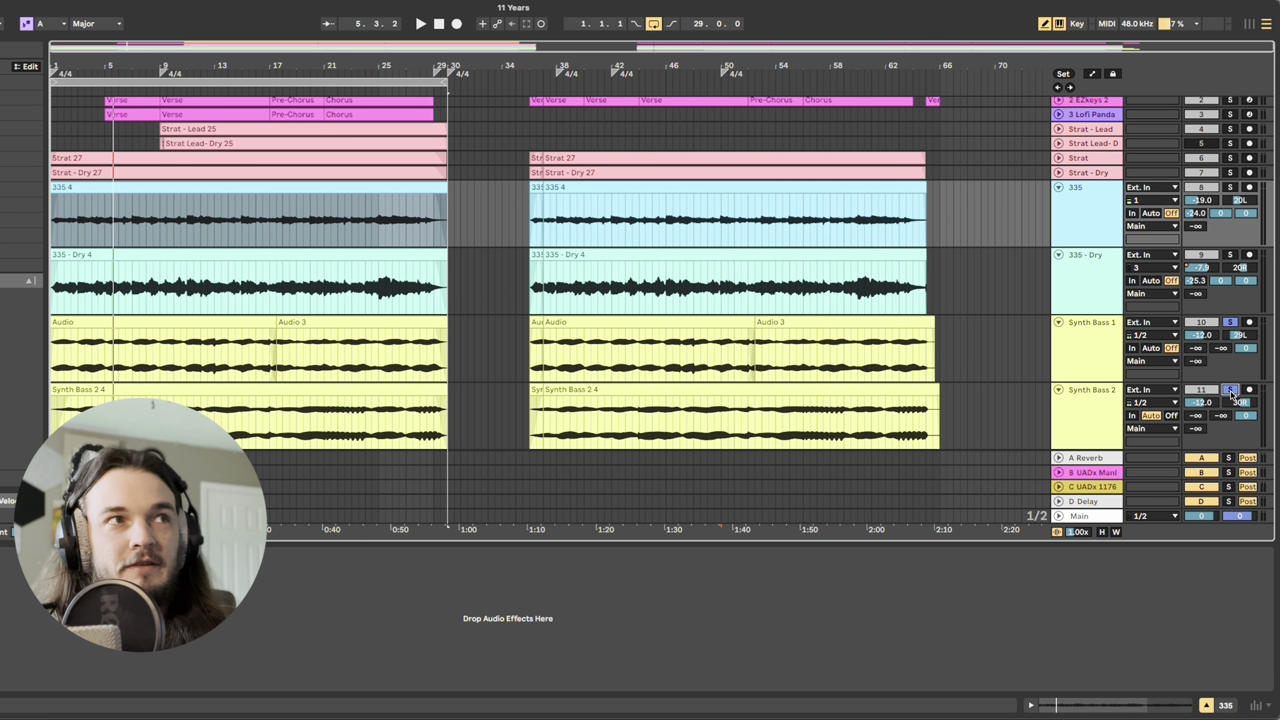
key("space")
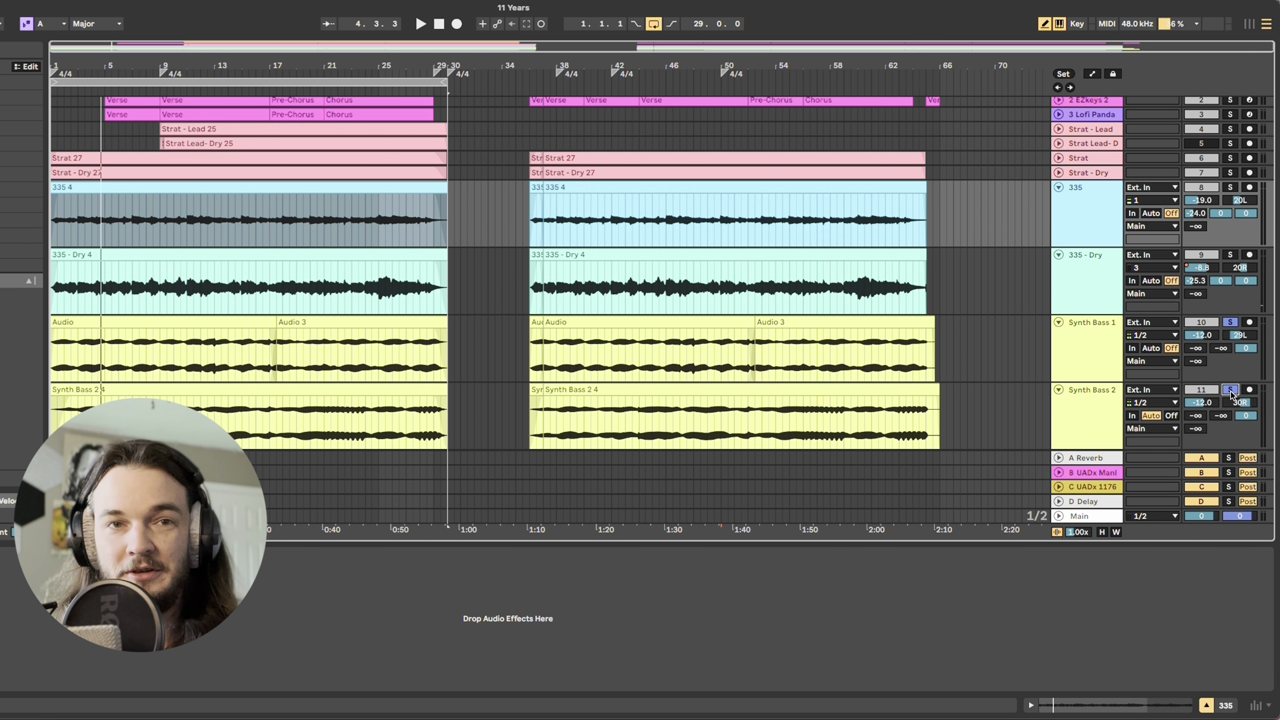
Fold the Synth Bass 1 and Synth Bass 2 tracks, and briefly unfold the Synth Pads track to view its MIDI clips.
left_click(1058, 323)
left_click(1058, 337)
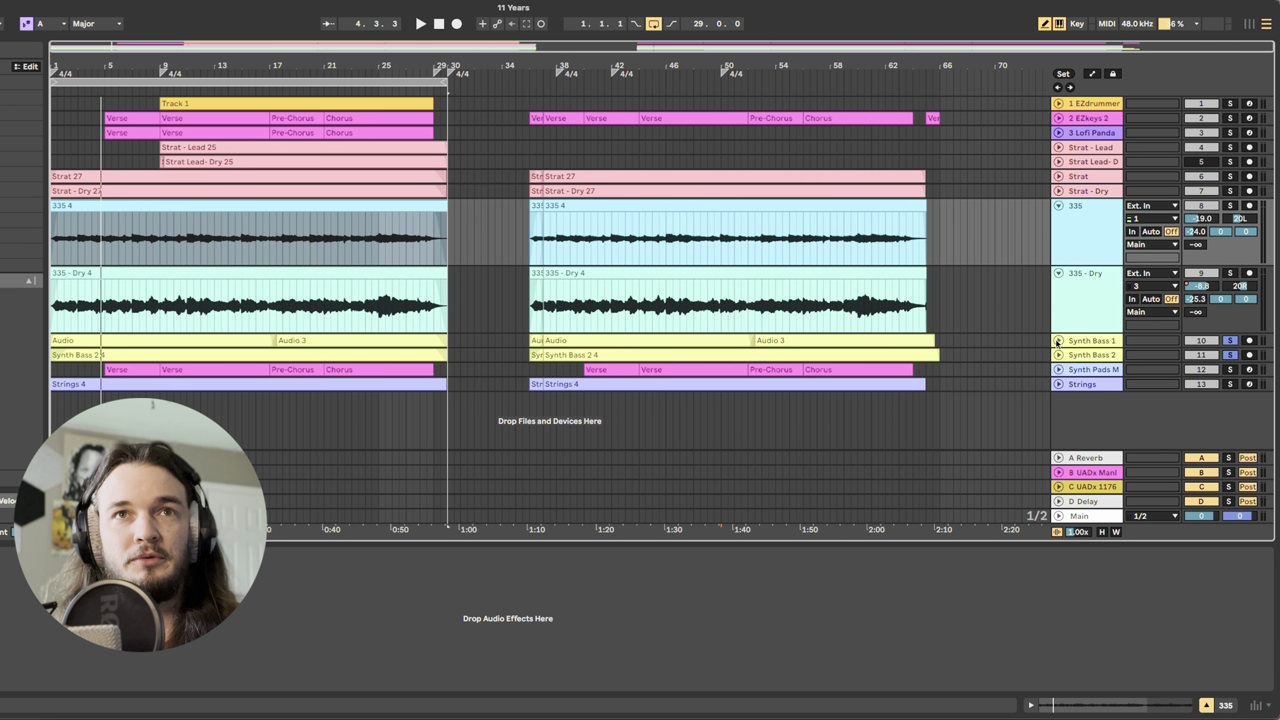
left_click(1058, 369)
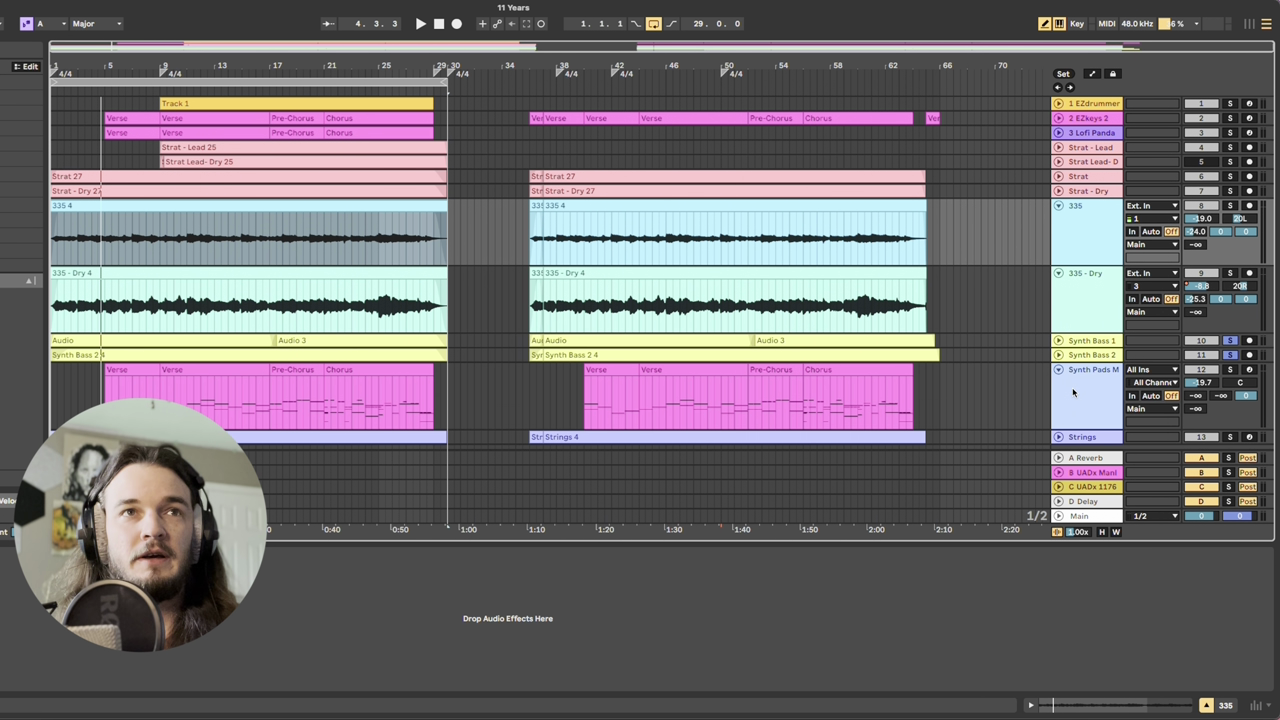
left_click(1058, 370)
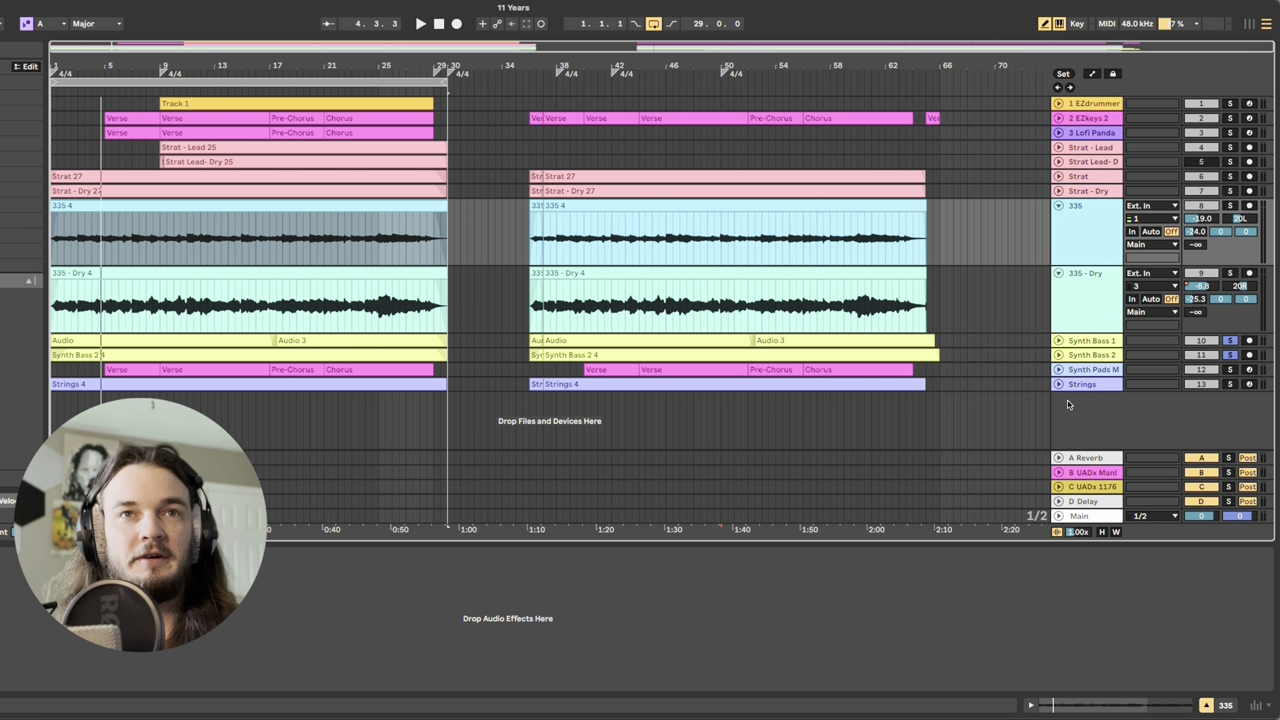